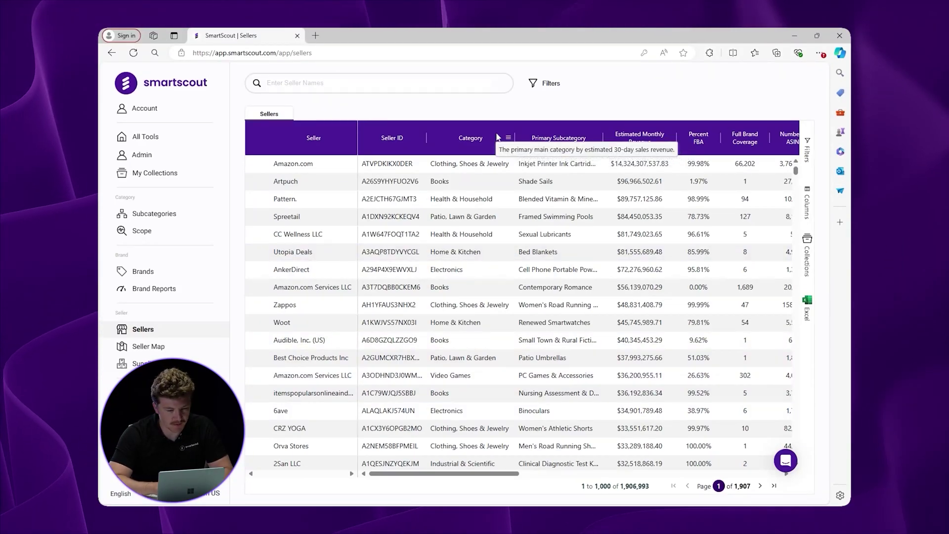
# Step: Open Amazon.com's seller details and view its Brand Coverage of 20,000 brands ranked by revenue
pyautogui.scroll(-2, 170, 348)
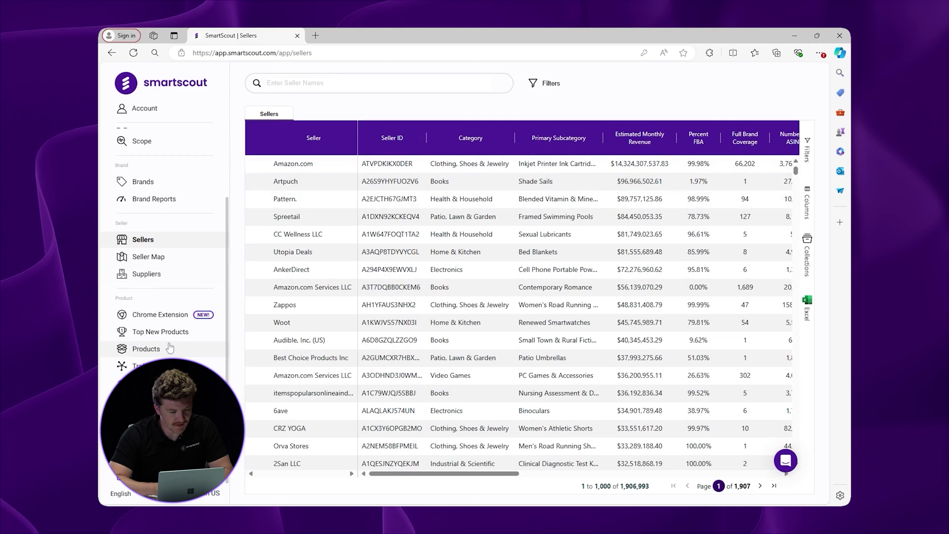
pyautogui.scroll(1, 153, 260)
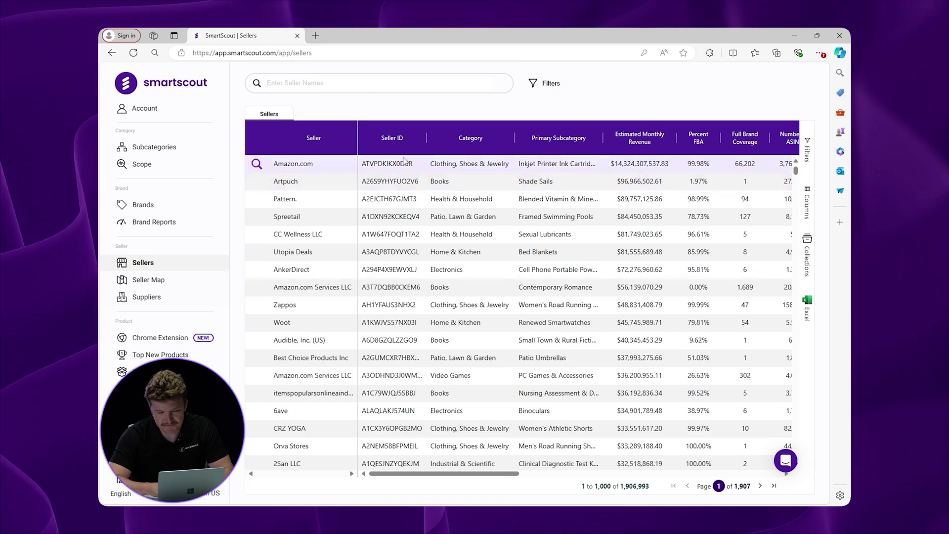
pyautogui.click(256, 163)
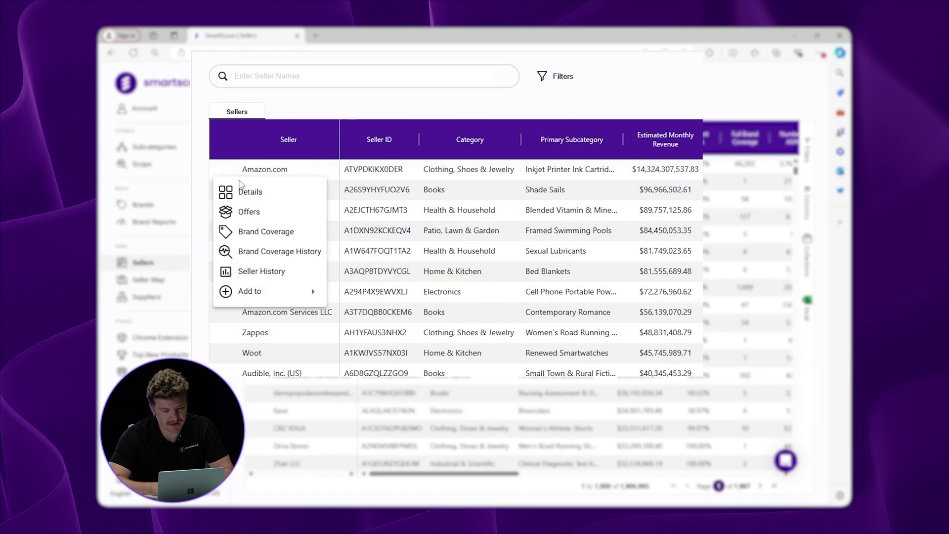
pyautogui.click(238, 192)
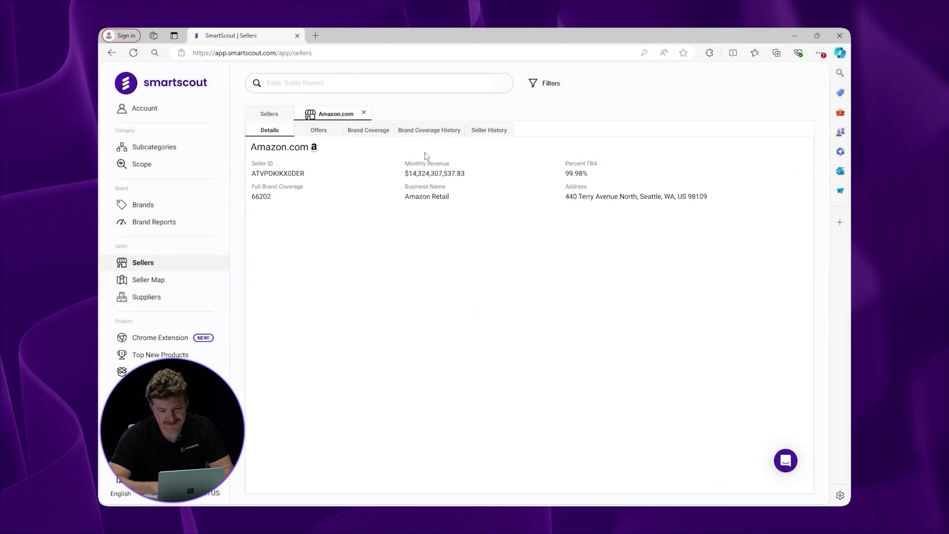
pyautogui.click(370, 130)
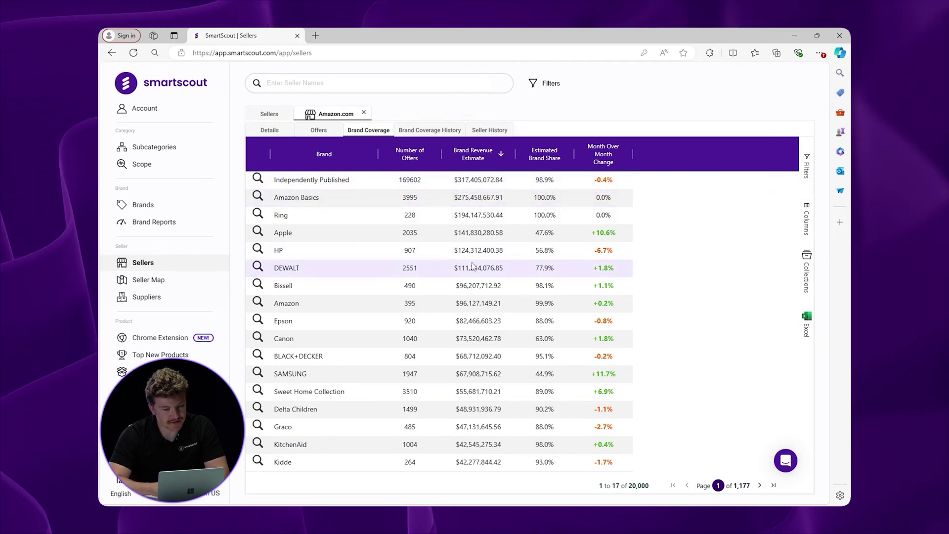
# Step: Cap Amazon.com's Brand Revenue Estimate at a maximum of 2000000, narrowing to 18,682 brands
pyautogui.click(509, 156)
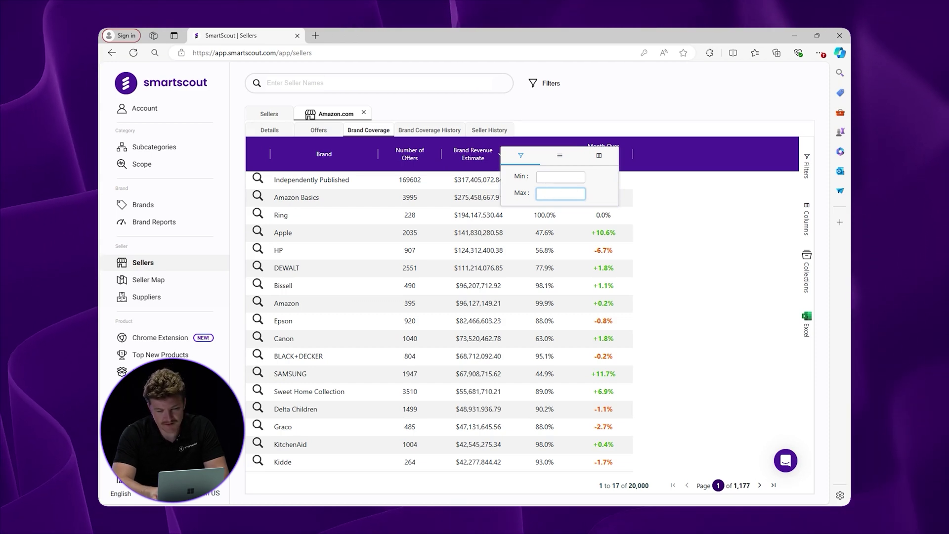
pyautogui.write('2000000')
pyautogui.click(677, 234)
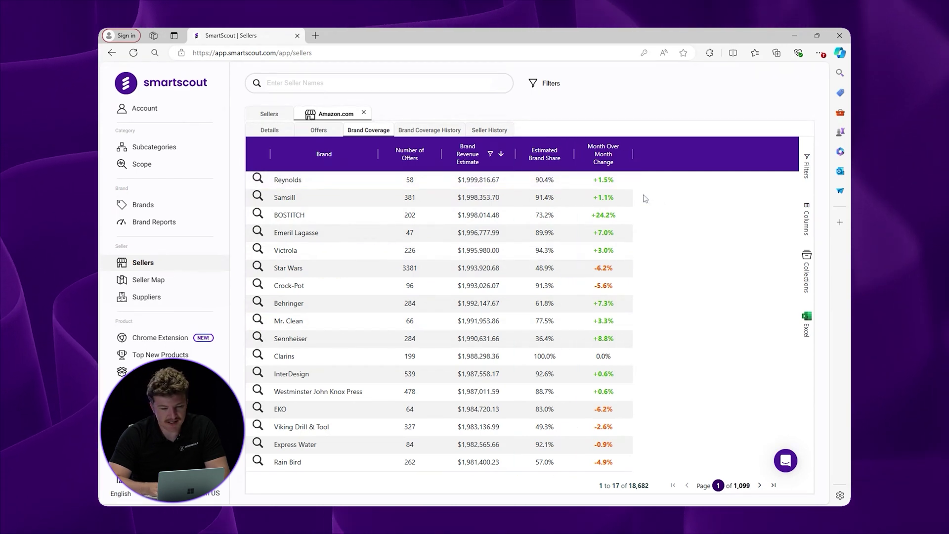
pyautogui.moveTo(628, 168)
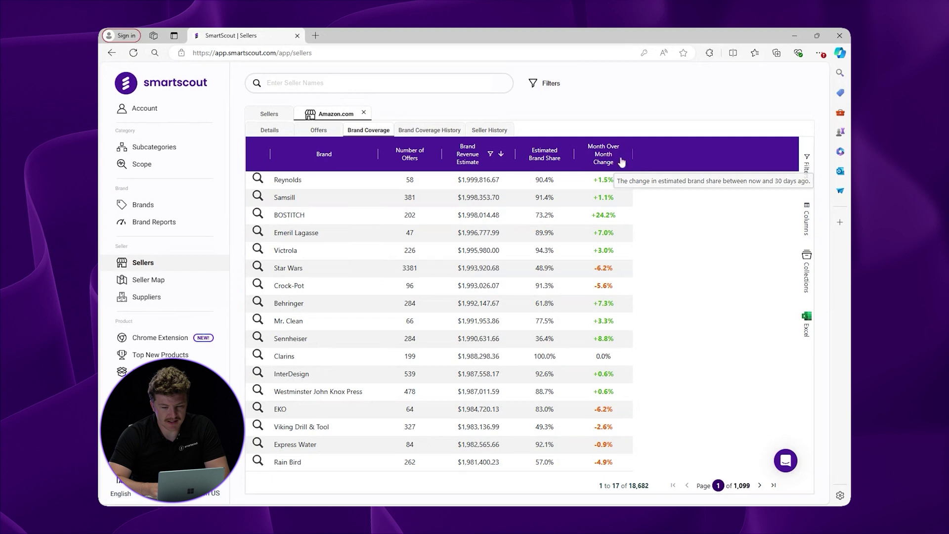
# Step: Set the Month Over Month Change filter maximum to -.1, leaving 7,273 brands
pyautogui.click(626, 157)
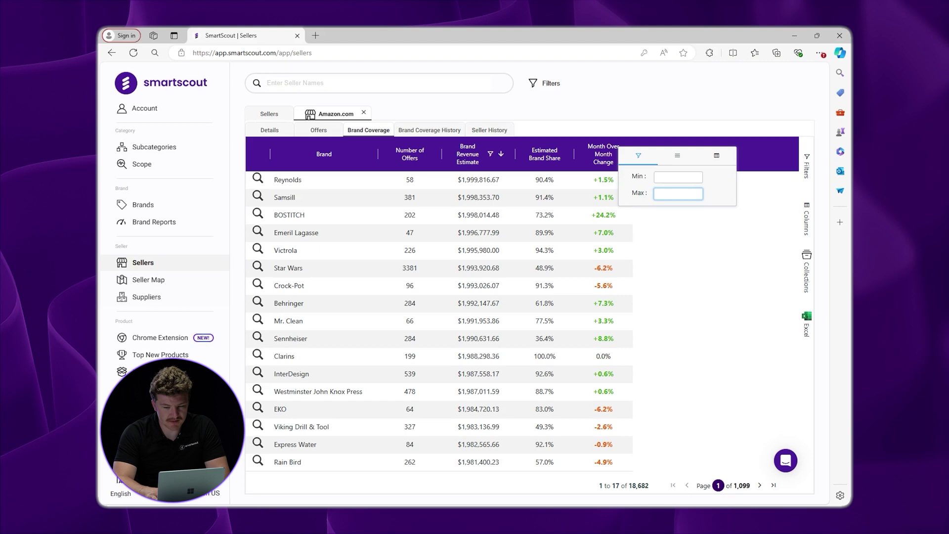
pyautogui.write('-.1')
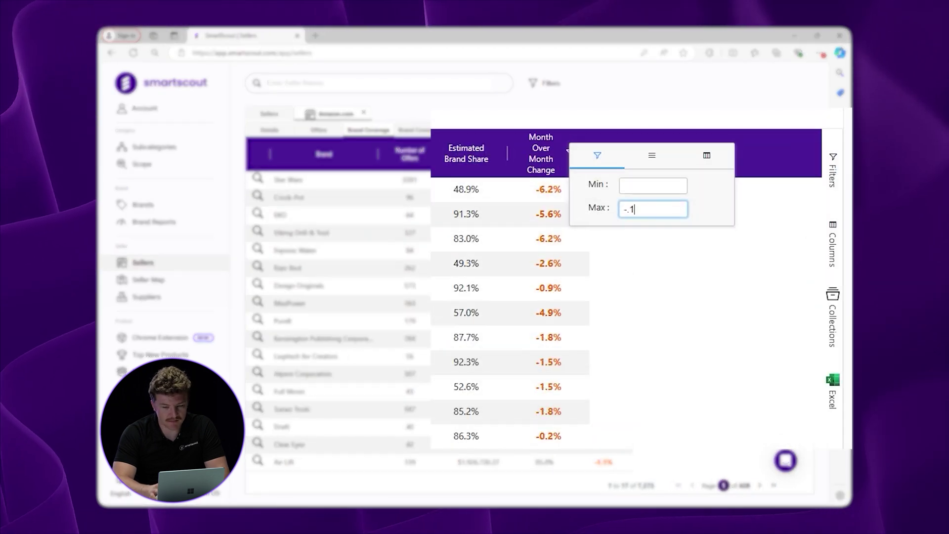
pyautogui.click(660, 372)
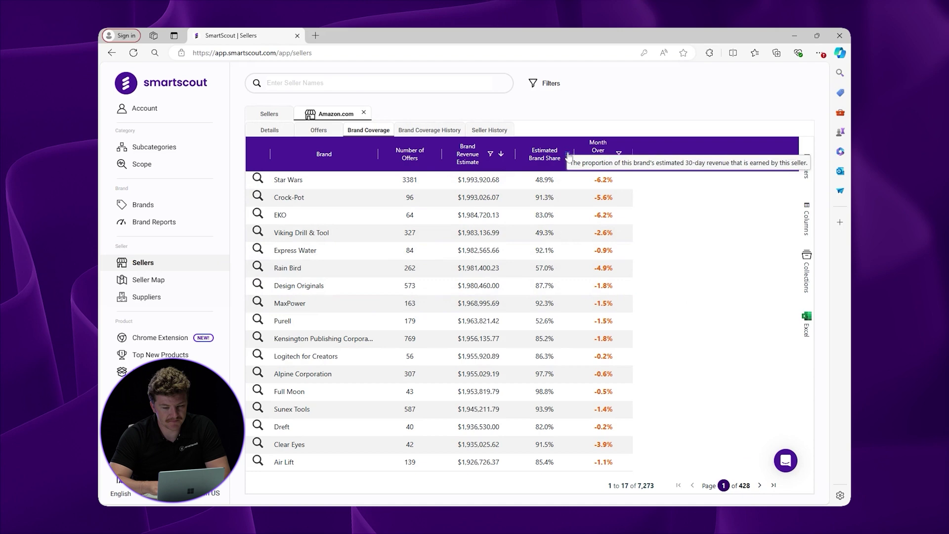
# Step: Cap Estimated Brand Share at 60, then close the Amazon.com tab to return to Sellers
pyautogui.click(618, 154)
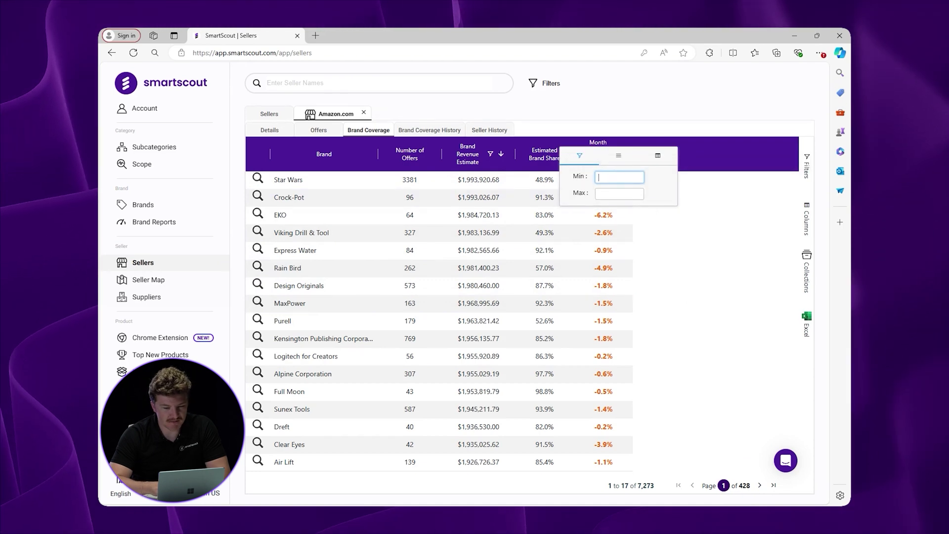
pyautogui.press('Tab')
pyautogui.write('6')
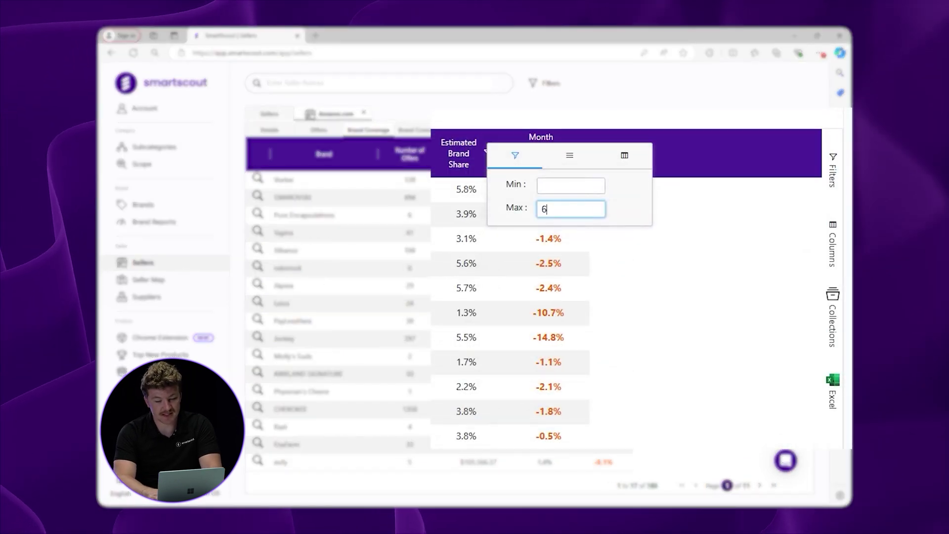
pyautogui.write('0')
pyautogui.click(639, 269)
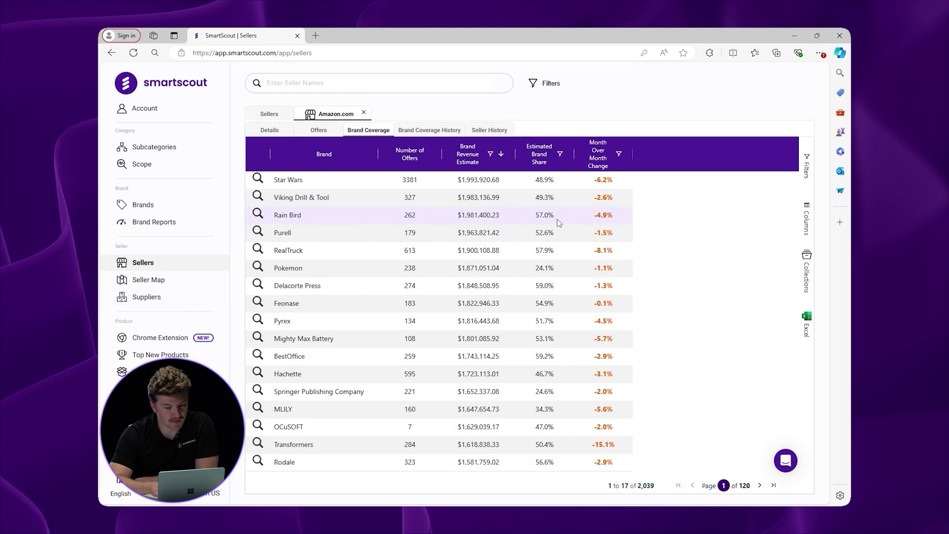
pyautogui.click(604, 216)
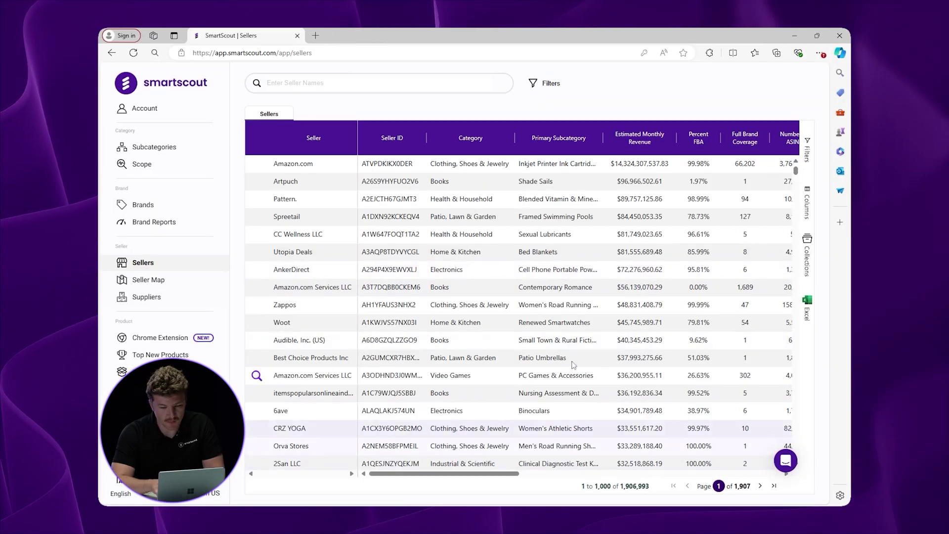
# Step: Add a Country column filter using the Contains condition
pyautogui.hscroll(3, 576, 360)
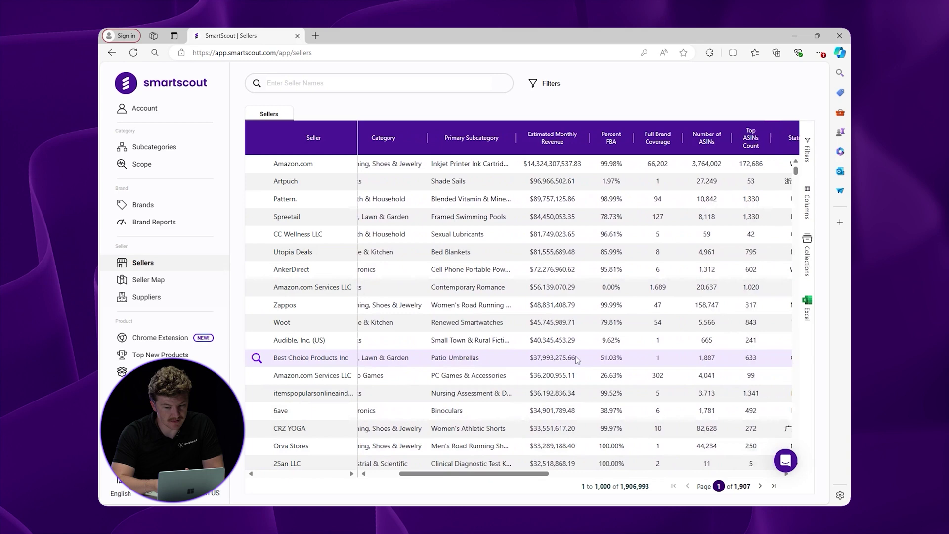
pyautogui.hscroll(5, 577, 360)
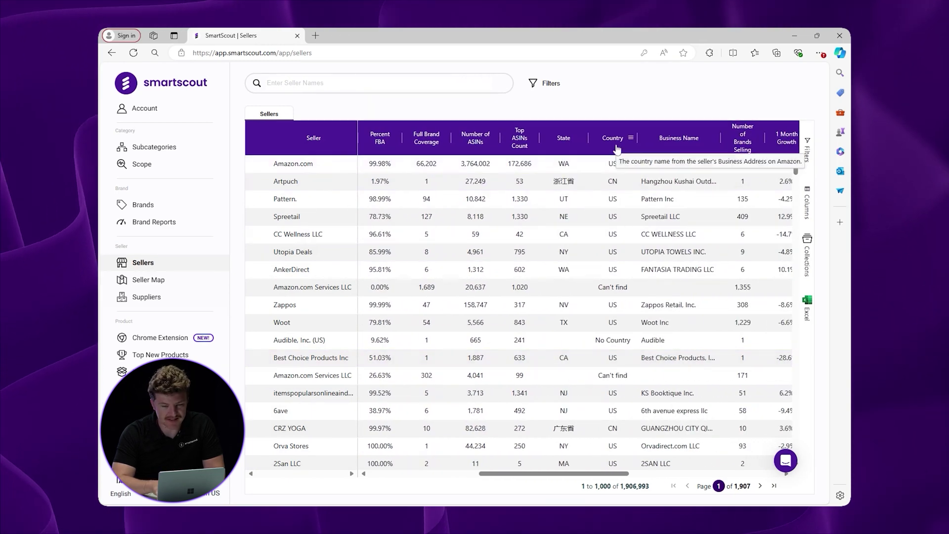
pyautogui.click(631, 138)
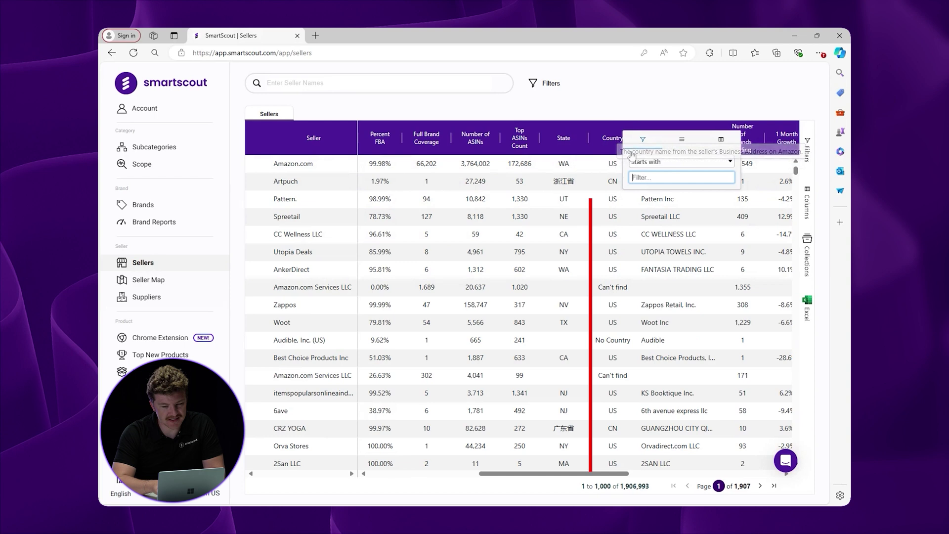
pyautogui.click(642, 163)
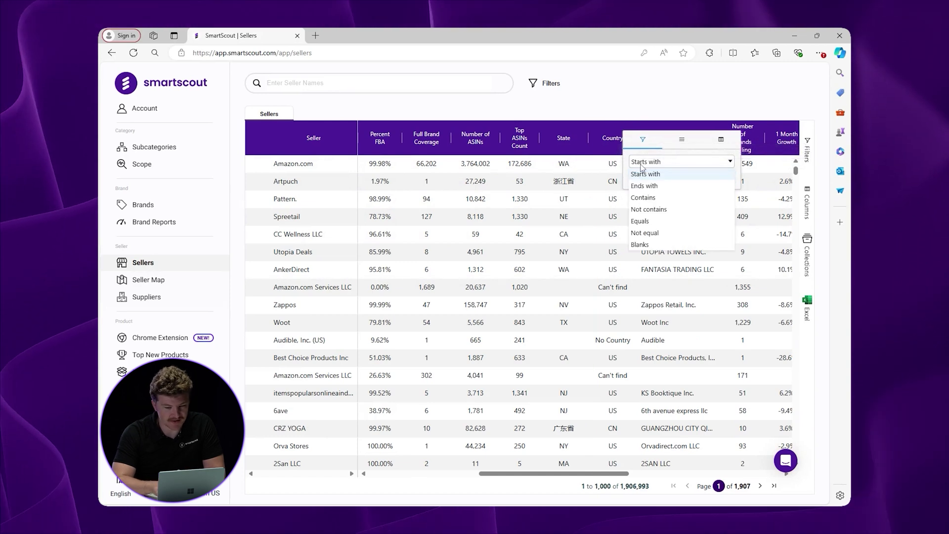
pyautogui.click(643, 198)
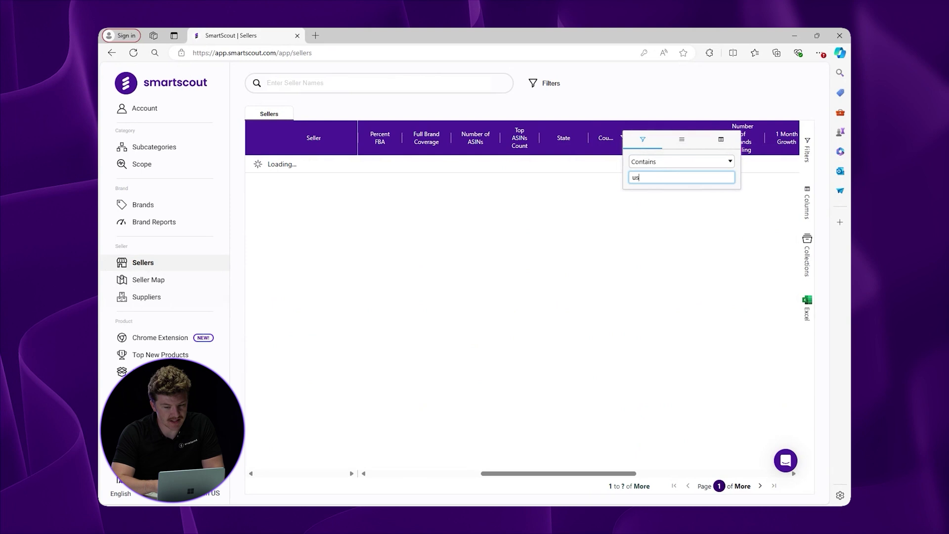
pyautogui.click(611, 115)
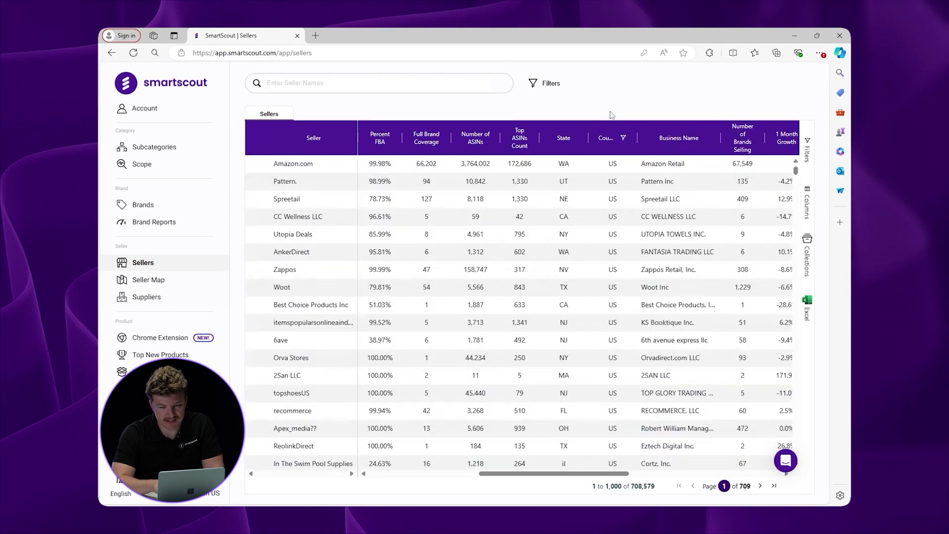
# Step: Switch the Country filter to Not equal cn, leaving 1,057,472 sellers
pyautogui.click(633, 138)
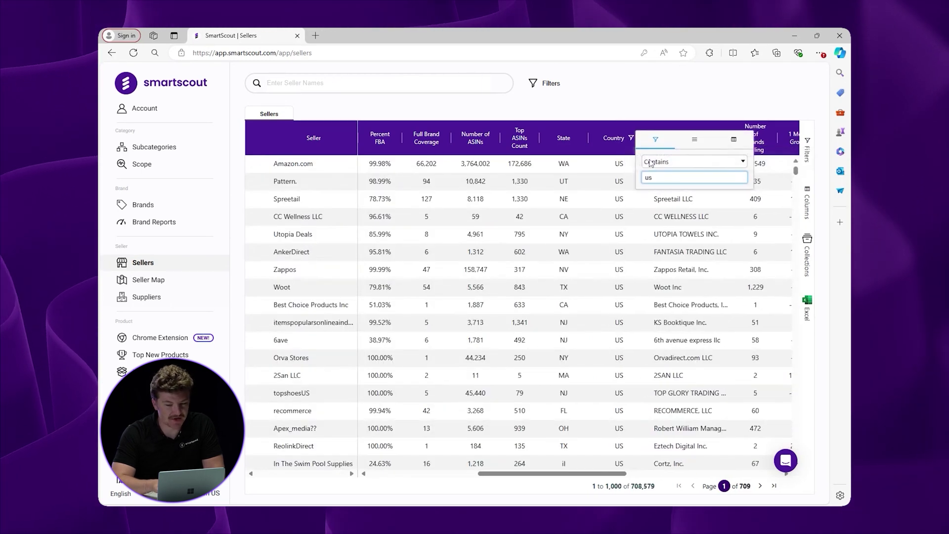
pyautogui.click(650, 162)
pyautogui.click(657, 232)
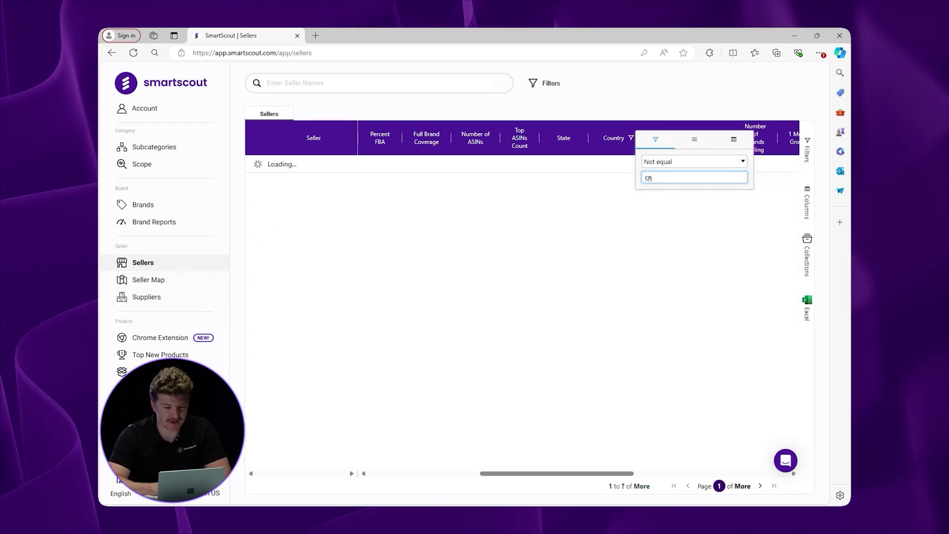
pyautogui.click(641, 114)
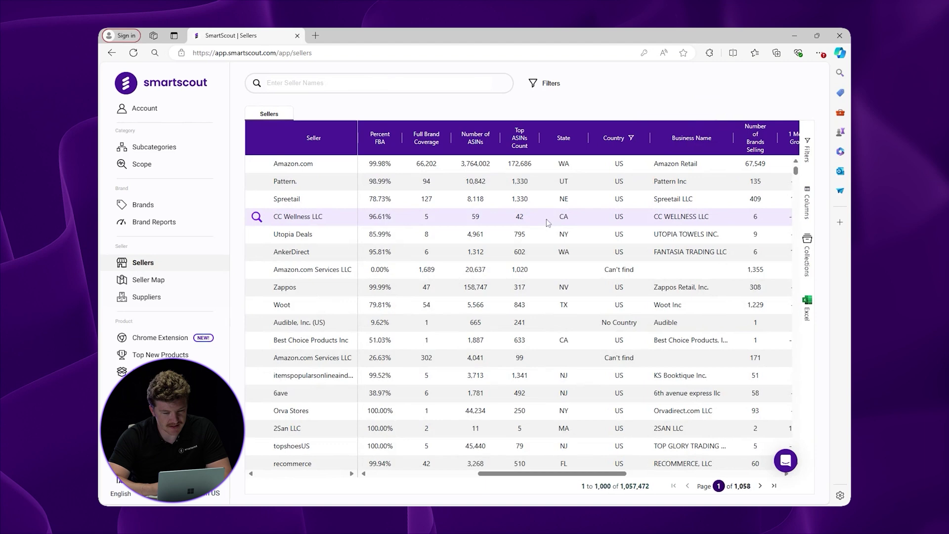
pyautogui.hscroll(-3, 548, 222)
pyautogui.hscroll(-2, 544, 216)
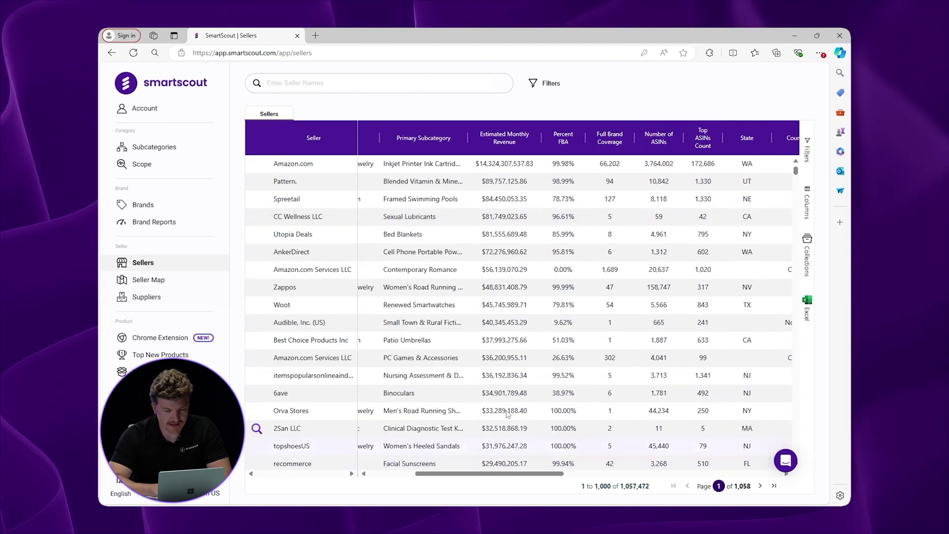
pyautogui.hscroll(-5, 558, 306)
pyautogui.hscroll(5, 559, 307)
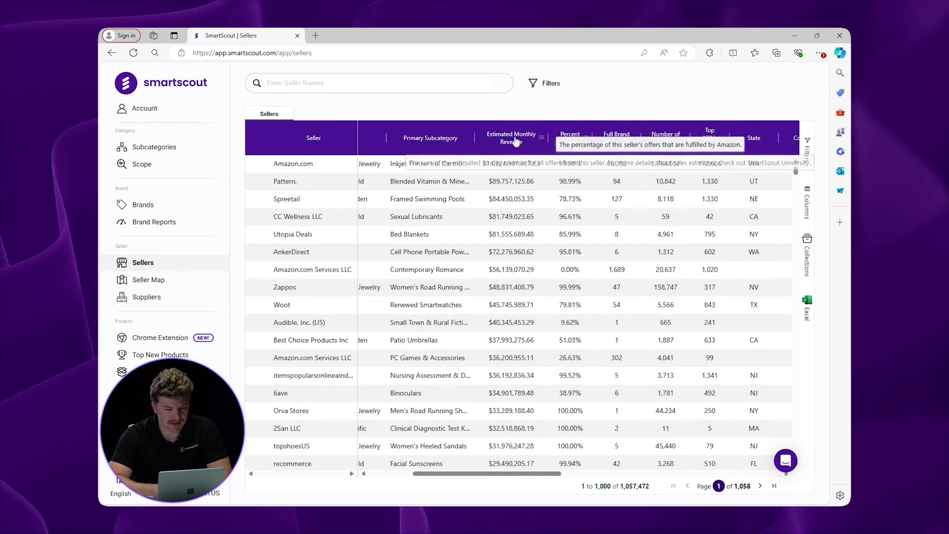
# Step: Set the Estimated Monthly Revenue filter to a range of 80000 to 800000
pyautogui.click(543, 141)
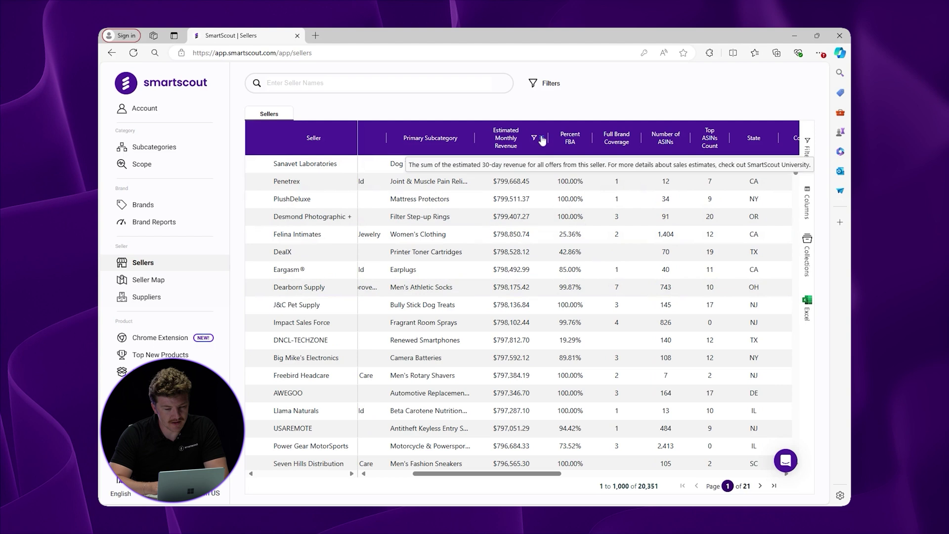
pyautogui.click(543, 140)
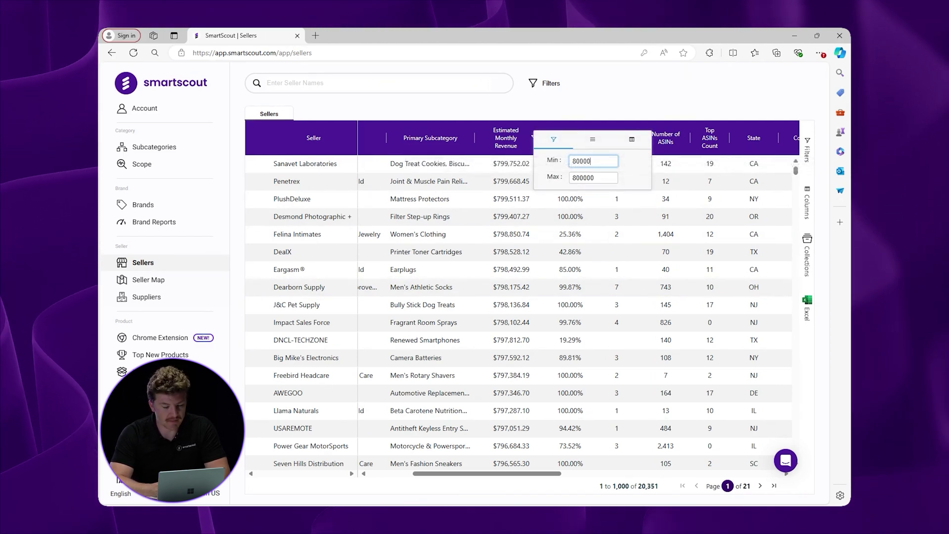
pyautogui.click(579, 112)
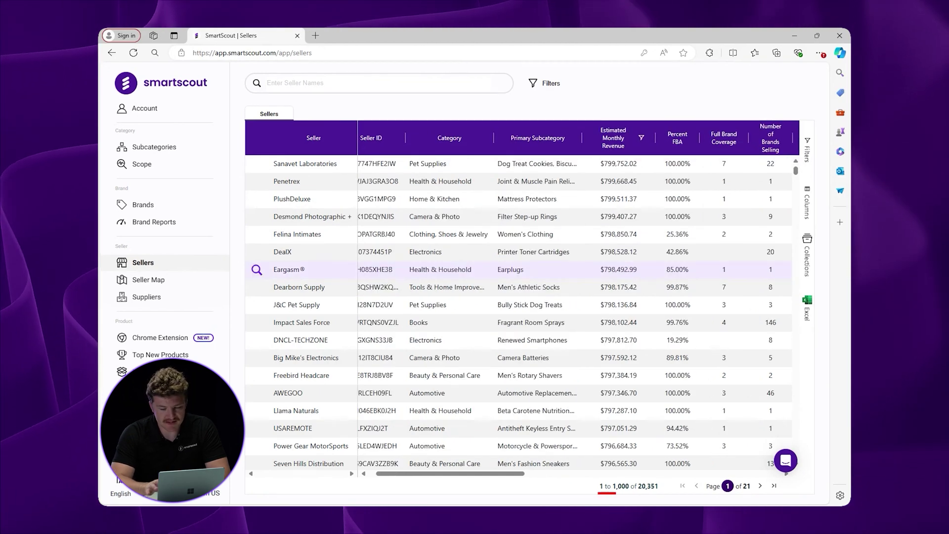
# Step: Limit Number of Brands Selling to a maximum of 6, leaving 14,241 sellers
pyautogui.hscroll(5, 519, 311)
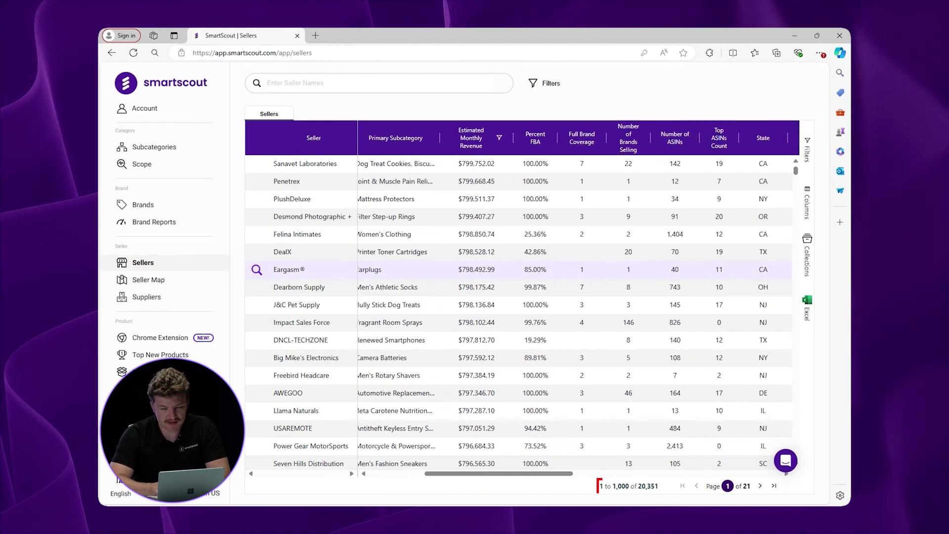
pyautogui.moveTo(588, 153)
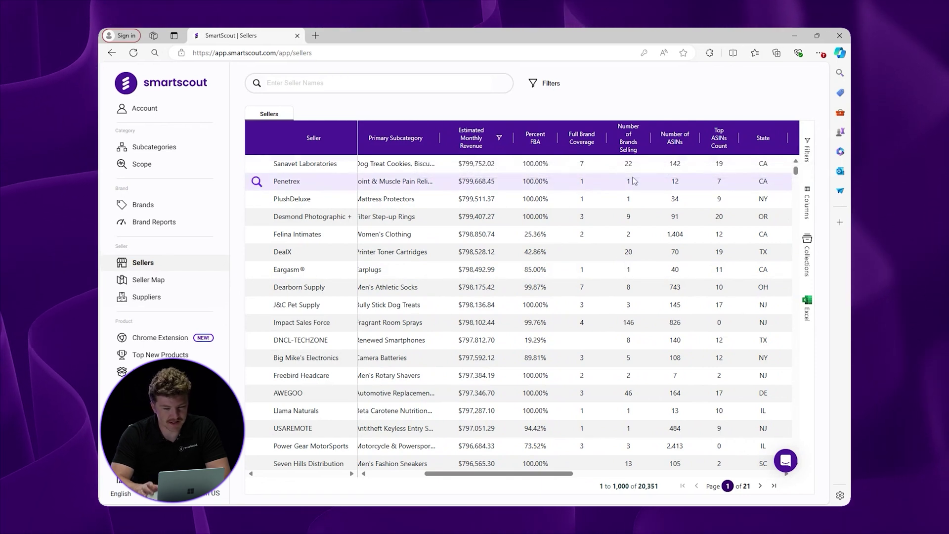
pyautogui.click(644, 139)
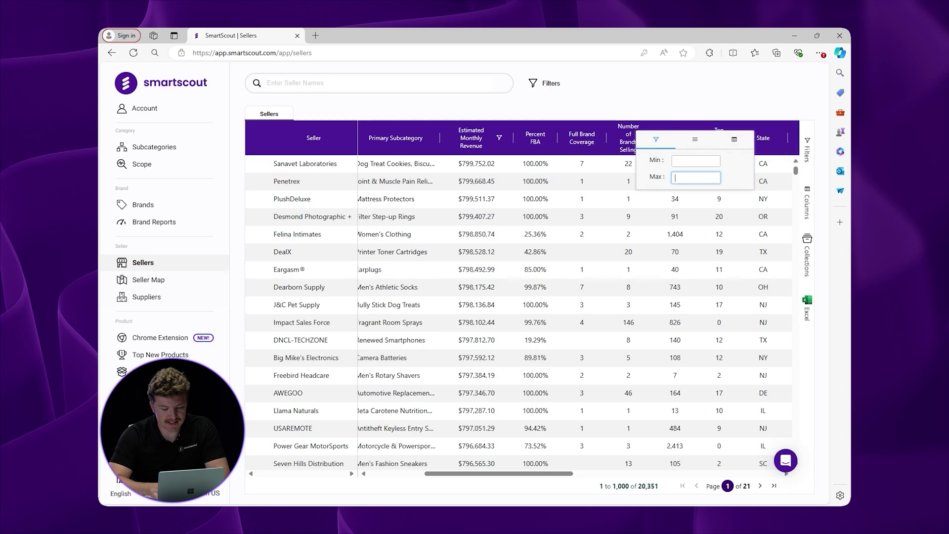
pyautogui.write('6')
pyautogui.click(663, 107)
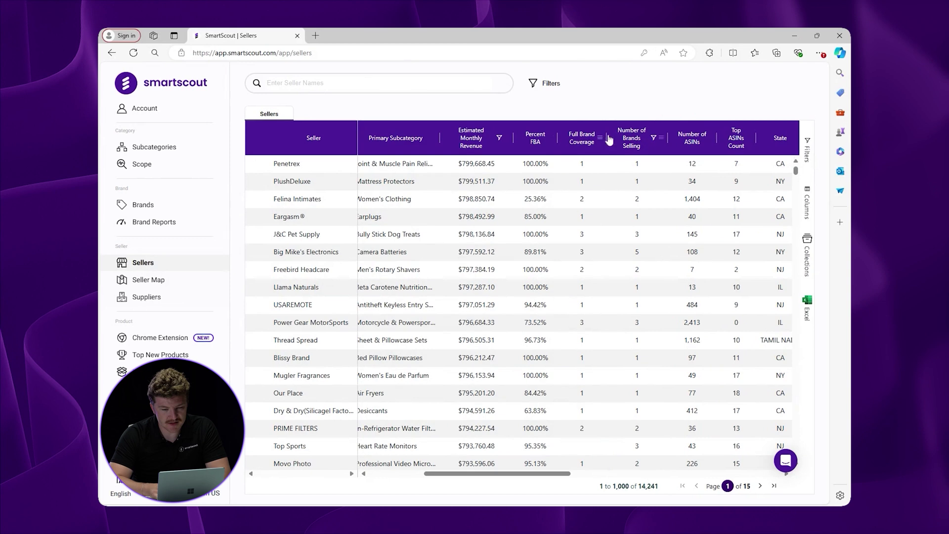
# Step: Set a Full Brand Coverage minimum of 1, narrowing sellers to 11,290
pyautogui.click(601, 142)
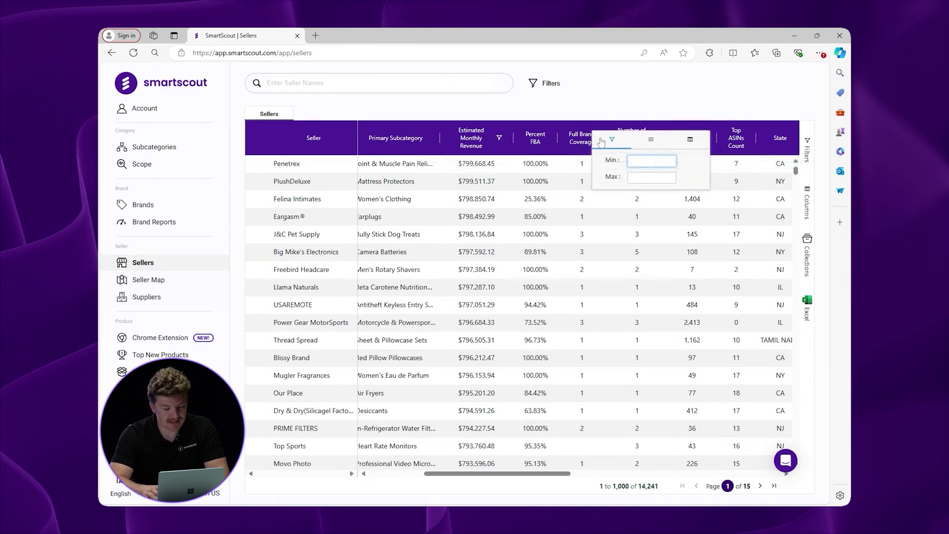
pyautogui.write('1')
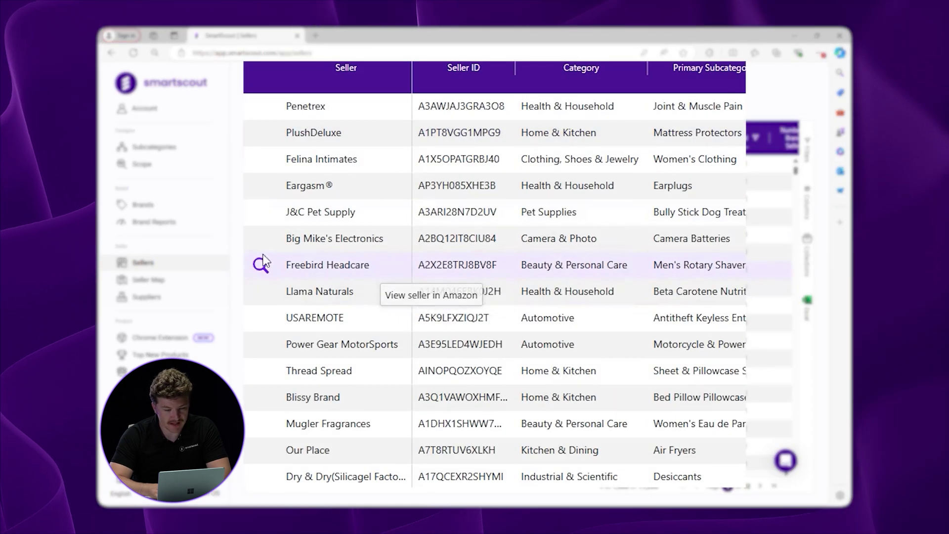
# Step: Open Freebird Headcare's details to list its brands FREEDOM GROOMING and FreeBird
pyautogui.click(258, 268)
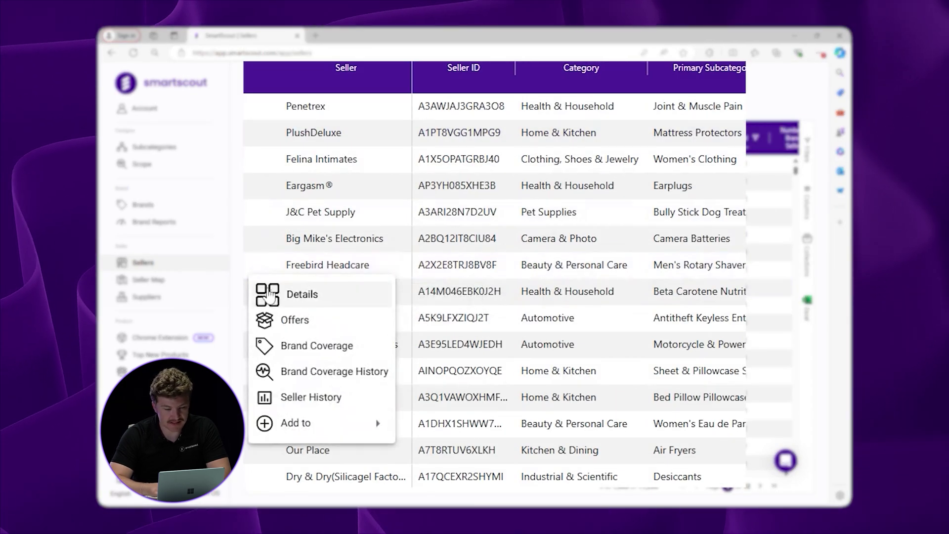
pyautogui.click(297, 294)
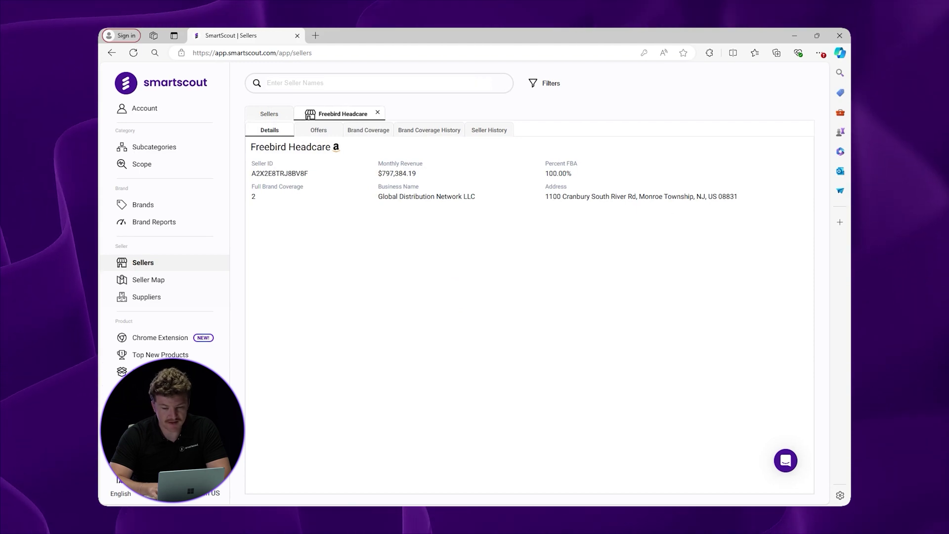
pyautogui.click(369, 130)
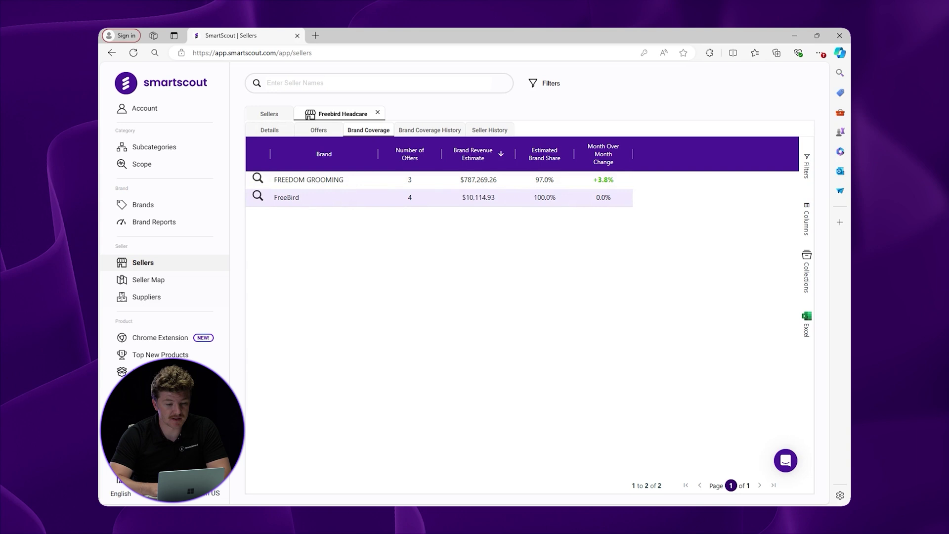
pyautogui.click(291, 130)
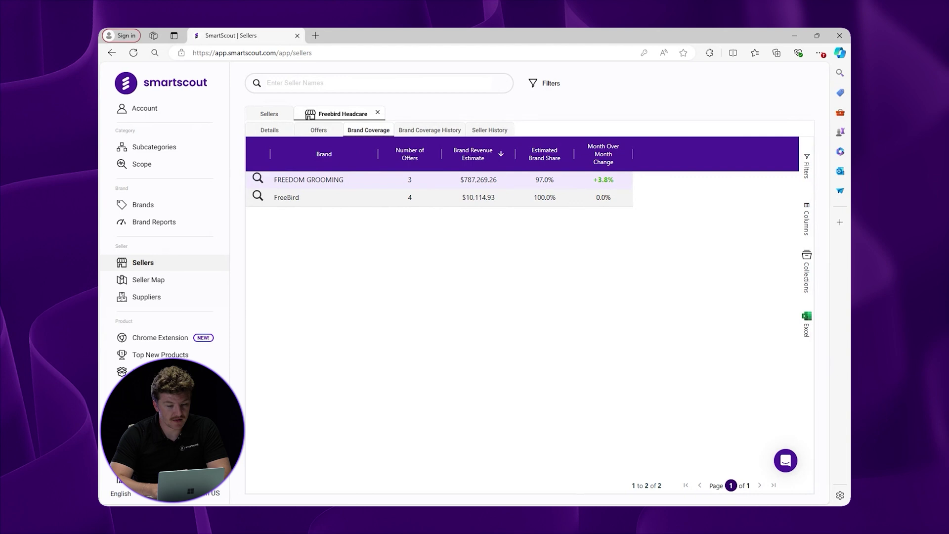
pyautogui.click(258, 179)
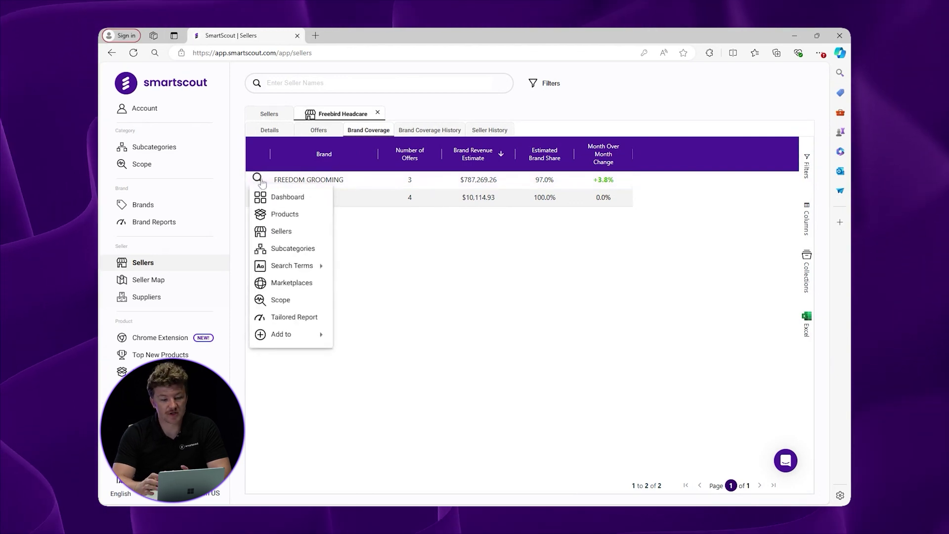
pyautogui.click(278, 118)
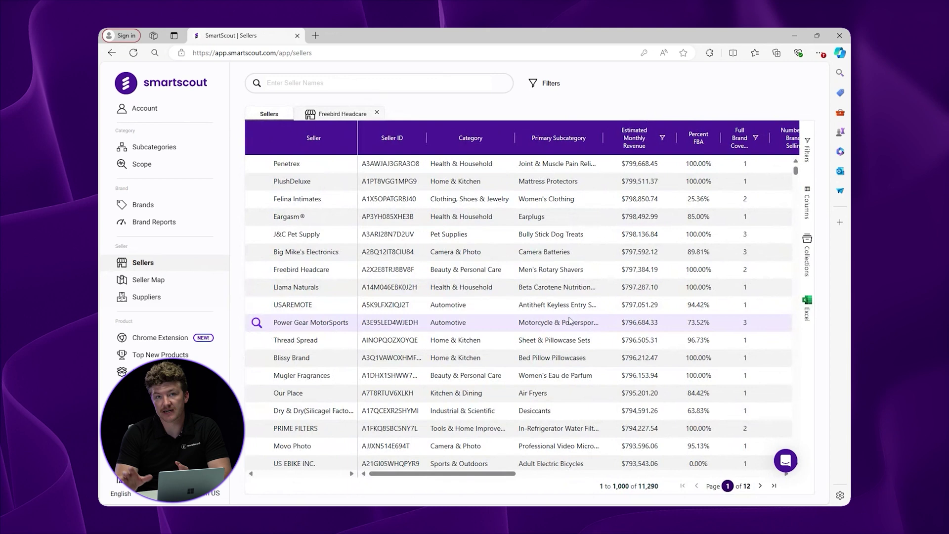
pyautogui.hscroll(8, 570, 320)
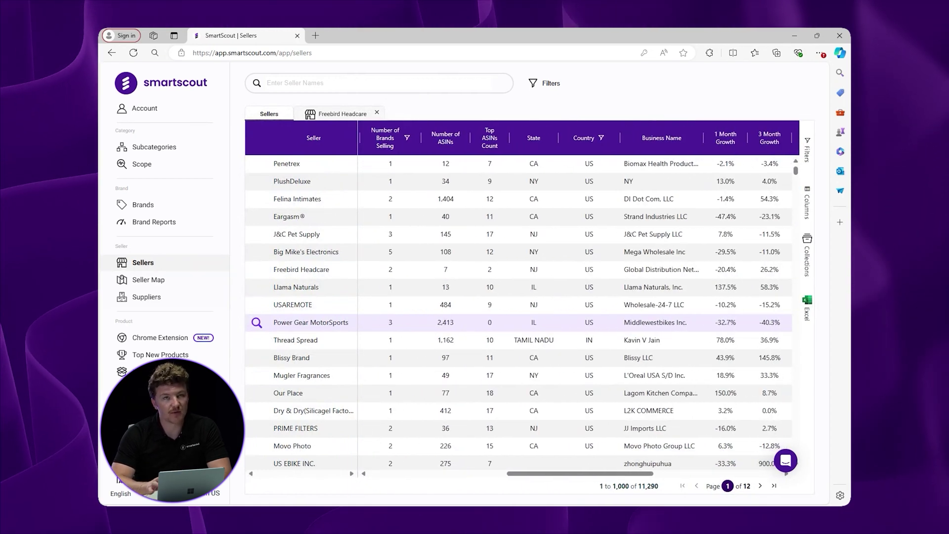
pyautogui.click(808, 308)
pyautogui.click(806, 307)
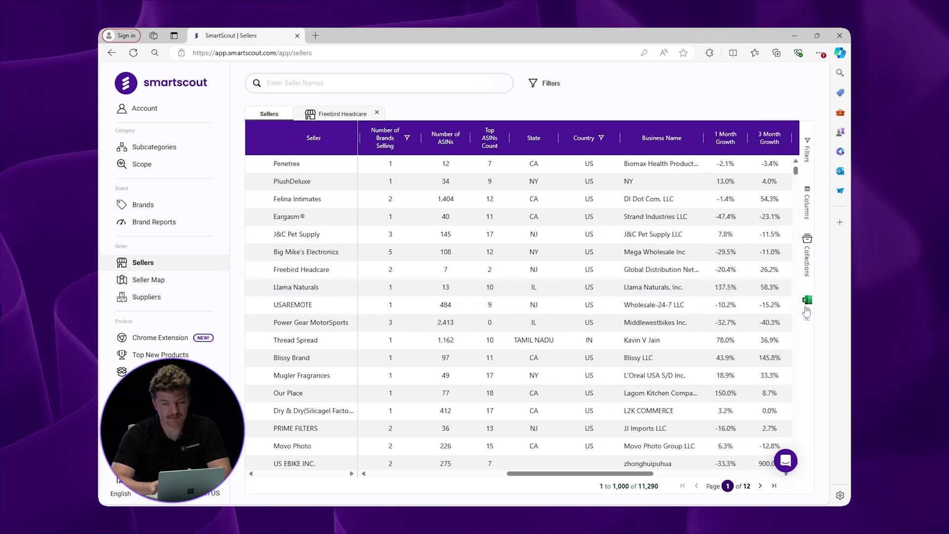
pyautogui.hscroll(2, 551, 184)
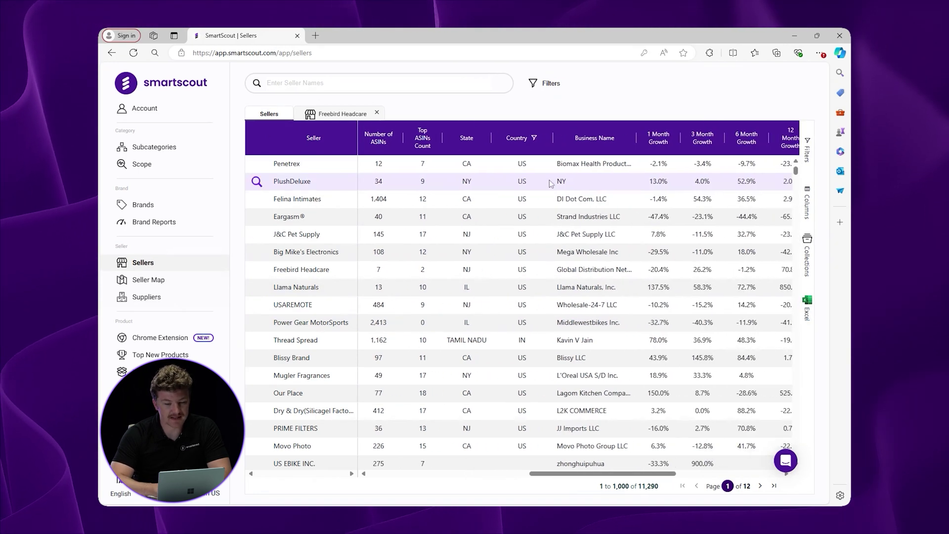
pyautogui.click(808, 202)
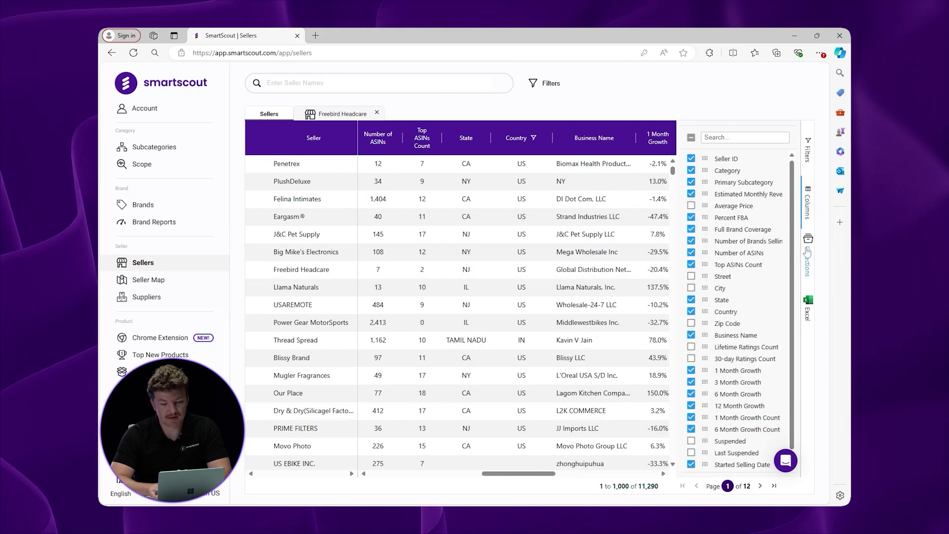
pyautogui.click(807, 220)
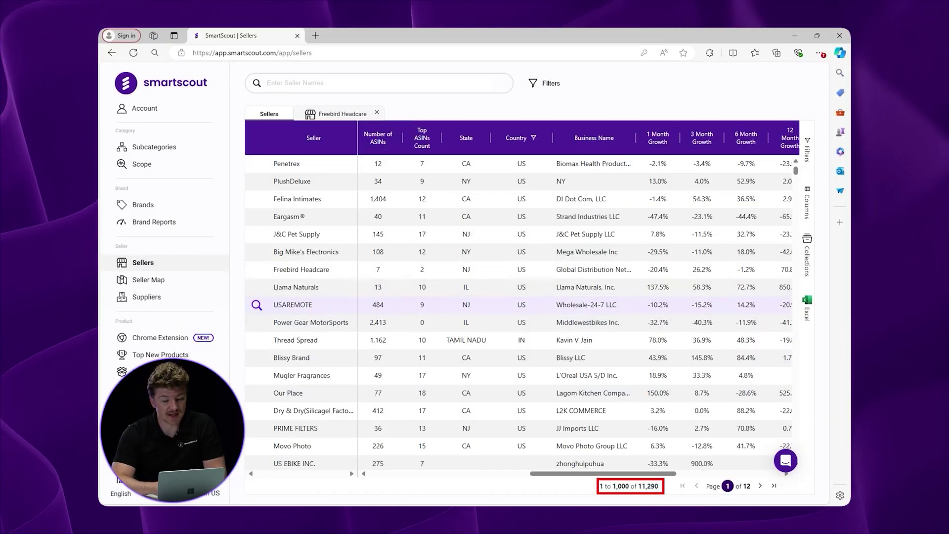
pyautogui.hscroll(-10, 519, 311)
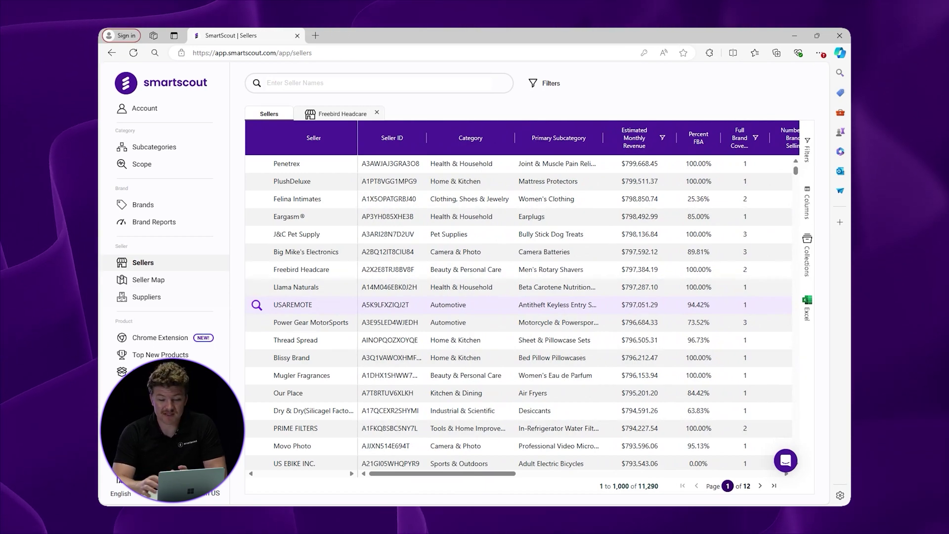
pyautogui.scroll(-20, 519, 311)
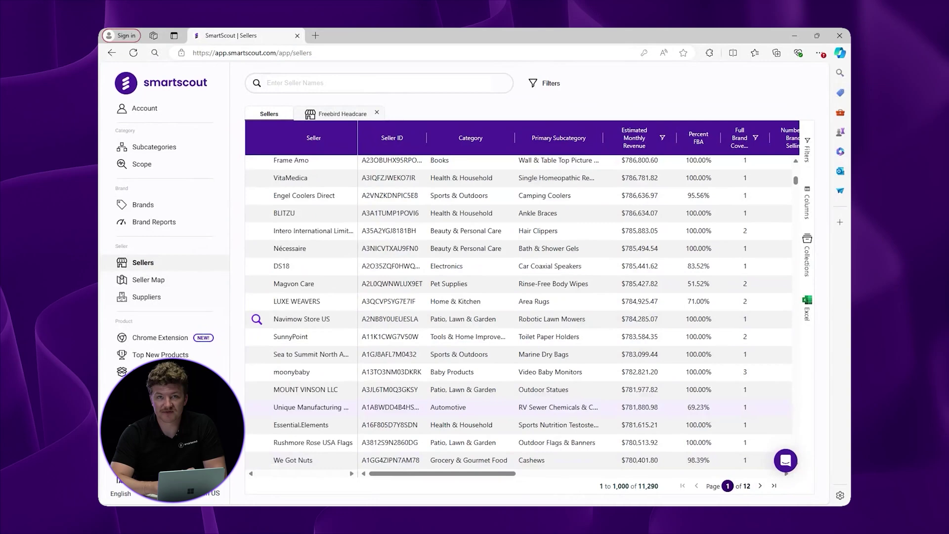
pyautogui.scroll(20, 519, 311)
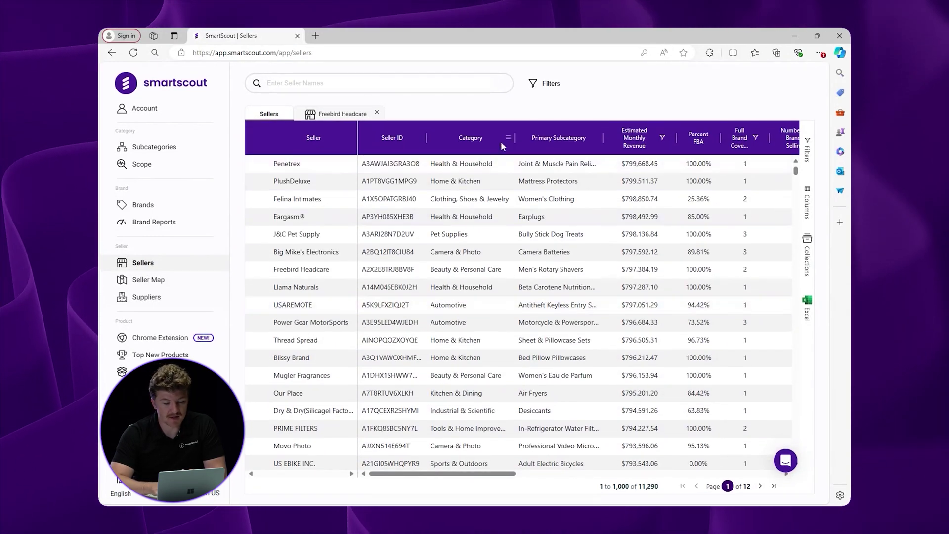
# Step: Filter sellers by Category to Beauty & Personal Care, leaving 867 sellers
pyautogui.click(508, 141)
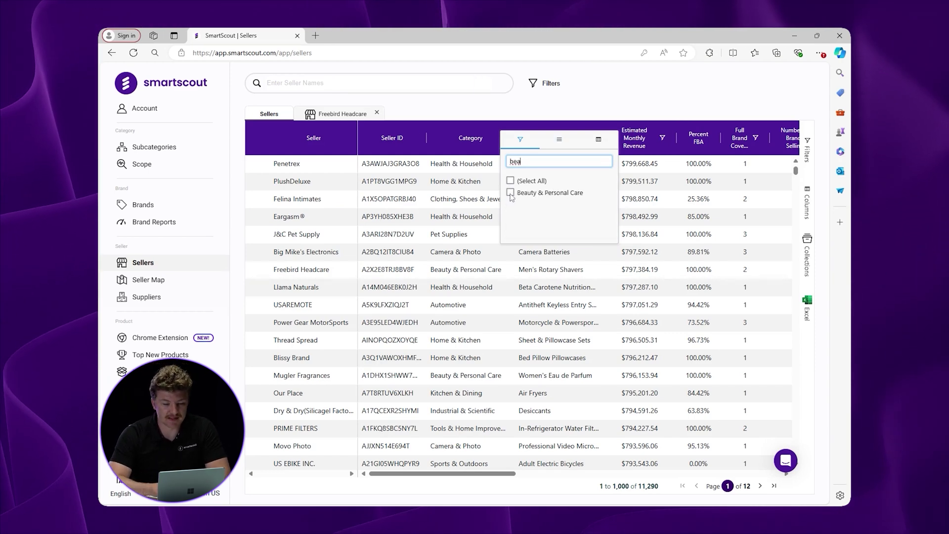
pyautogui.click(510, 193)
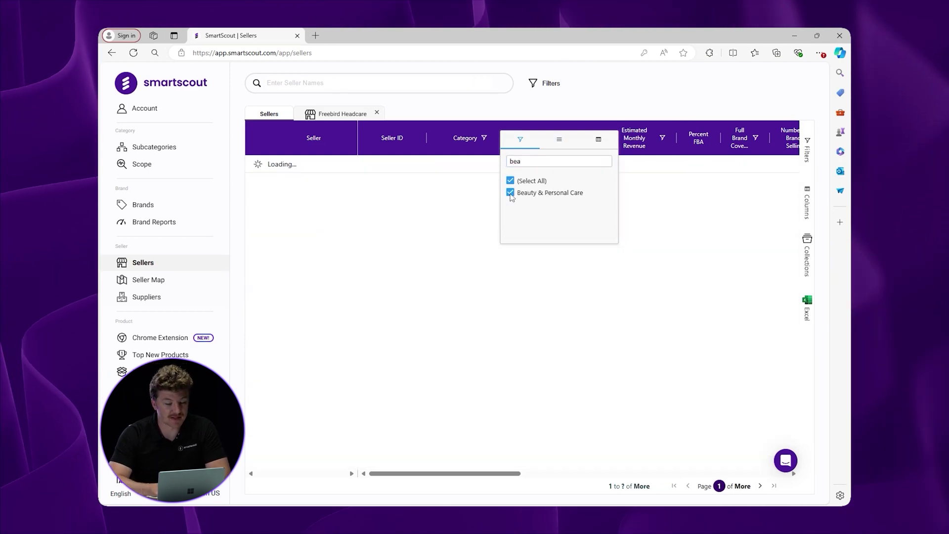
pyautogui.click(523, 112)
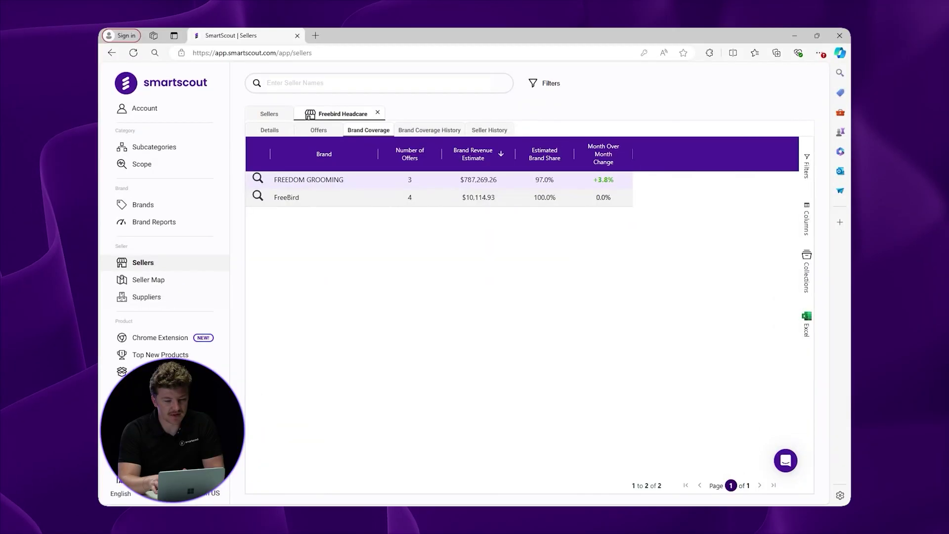
# Step: Open the FREEDOM GROOMING brand dashboard and view its 12-month revenue trend
pyautogui.click(257, 179)
pyautogui.click(270, 197)
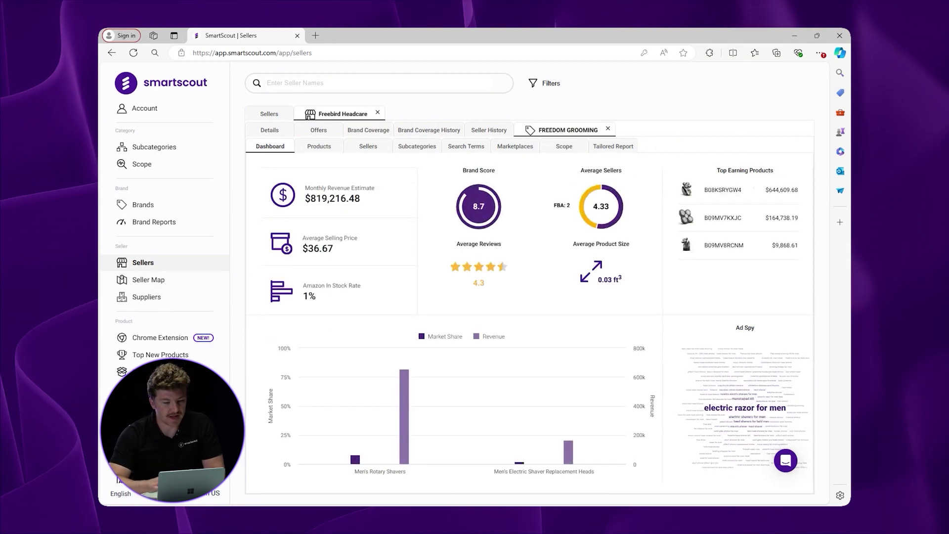
pyautogui.click(377, 152)
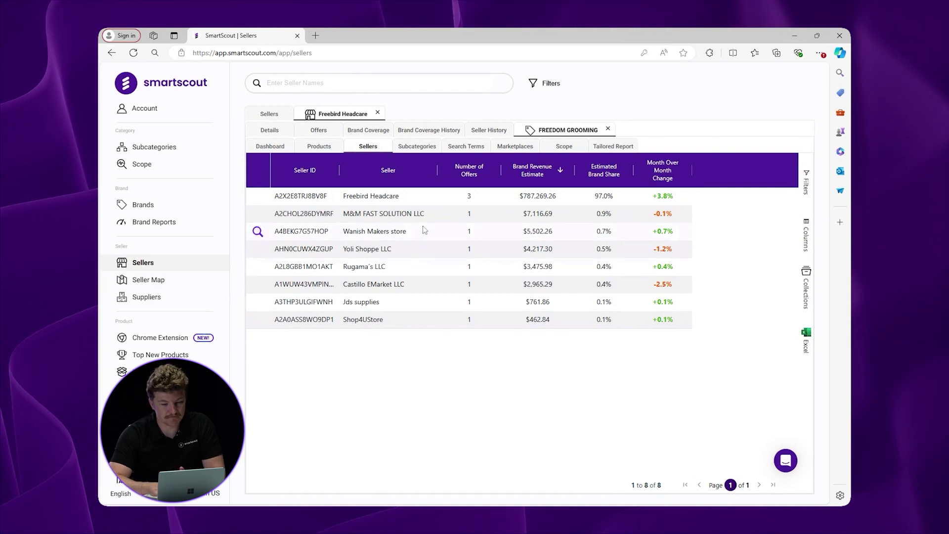
pyautogui.click(564, 147)
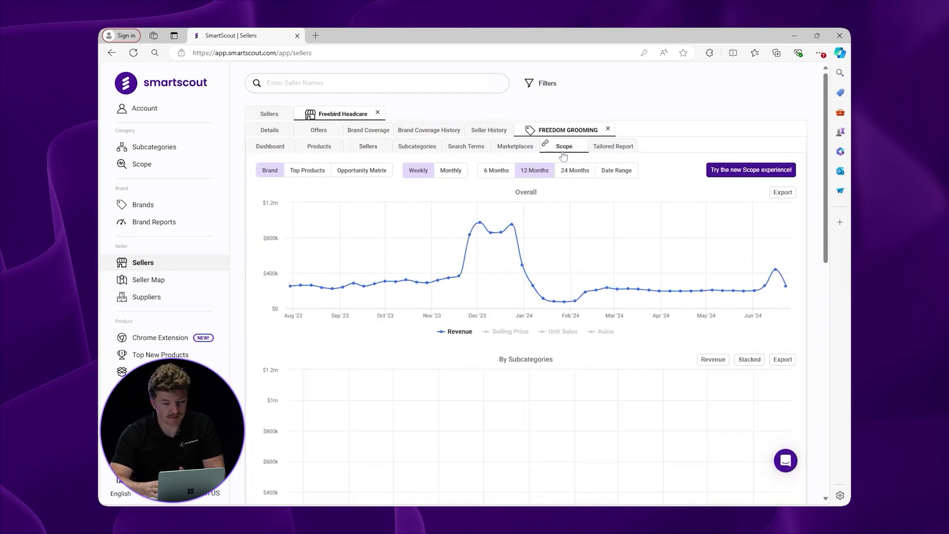
# Step: Set FREEDOM GROOMING's Overall chart to 24 months, monthly, and add the Asins line
pyautogui.click(573, 170)
pyautogui.click(443, 171)
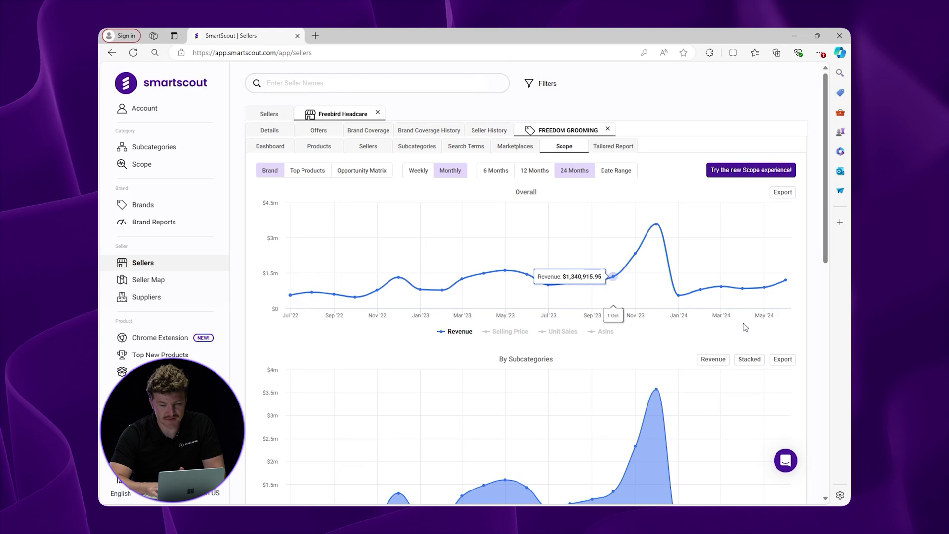
pyautogui.scroll(-3, 790, 284)
pyautogui.scroll(2, 692, 297)
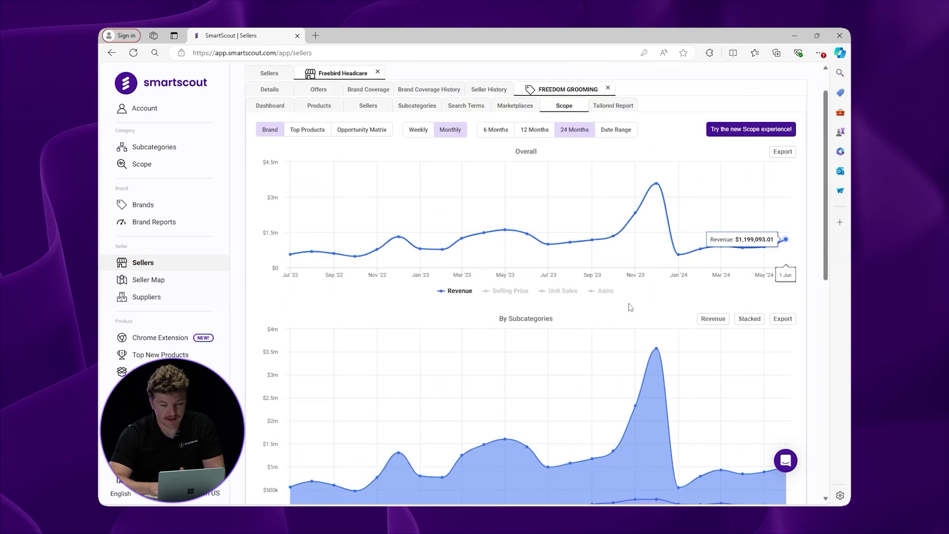
pyautogui.click(611, 294)
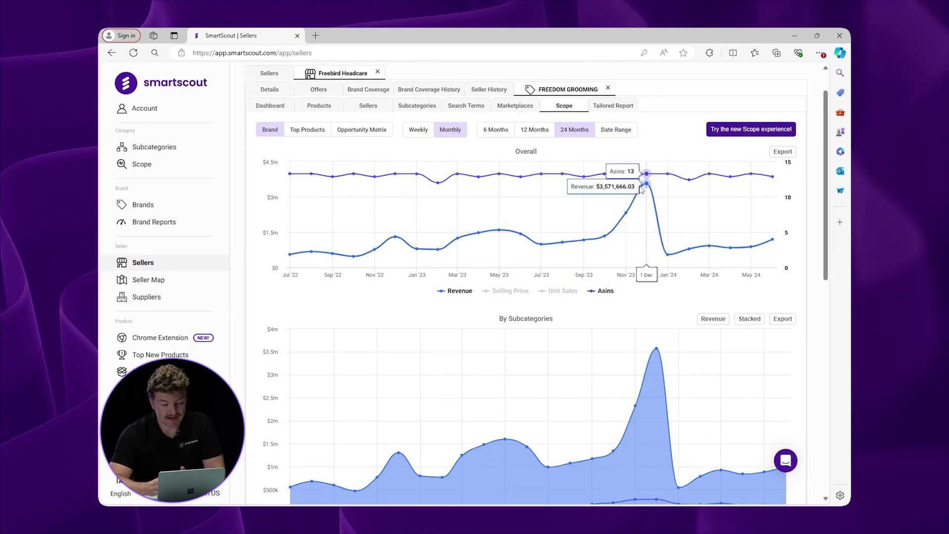
pyautogui.scroll(1, 641, 189)
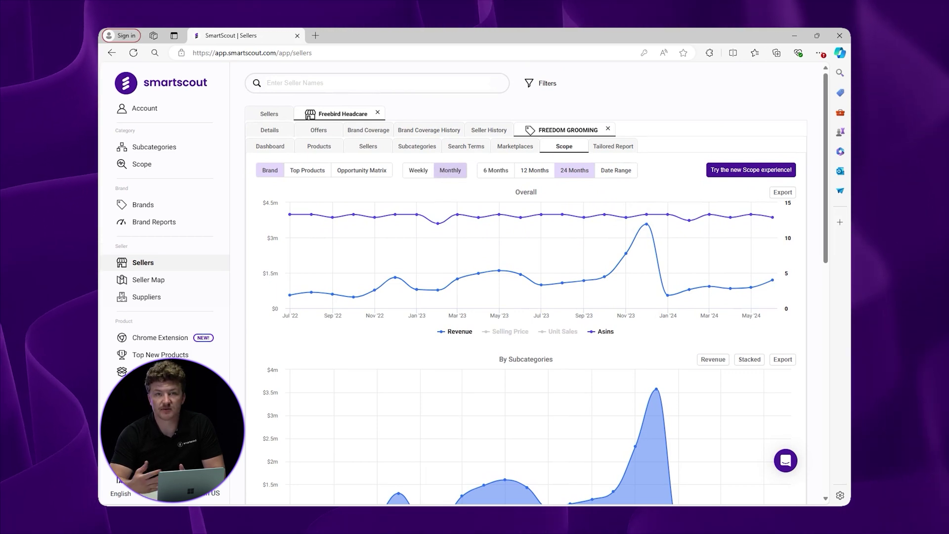
# Step: Compare the Marketplaces, Subcategories and Scope sub-tabs, ending on Subcategories with Men's Rotary Shavers at $654,478.29
pyautogui.click(514, 147)
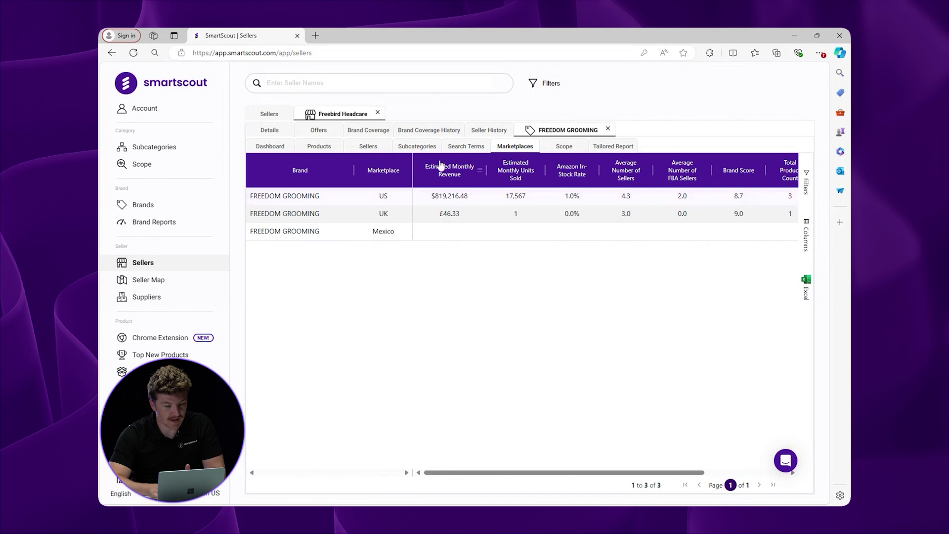
pyautogui.click(428, 148)
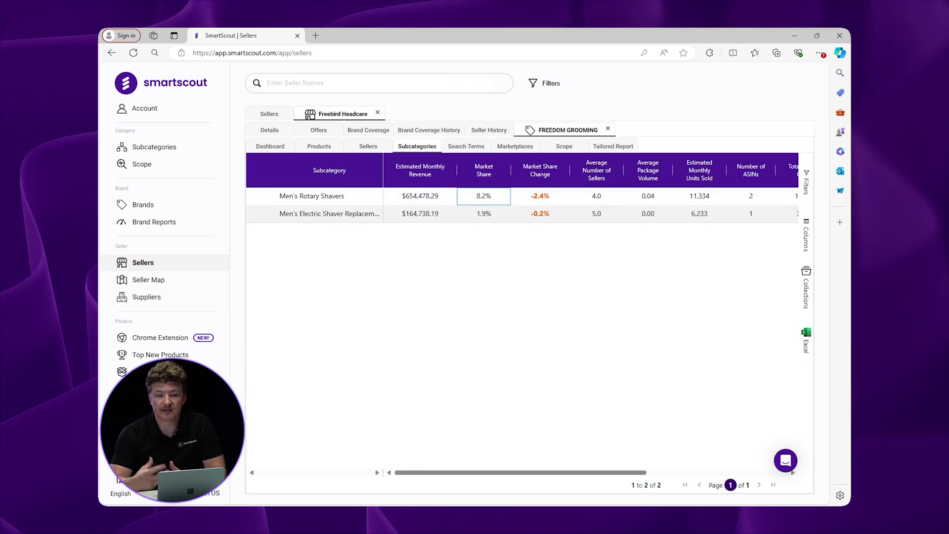
pyautogui.click(521, 149)
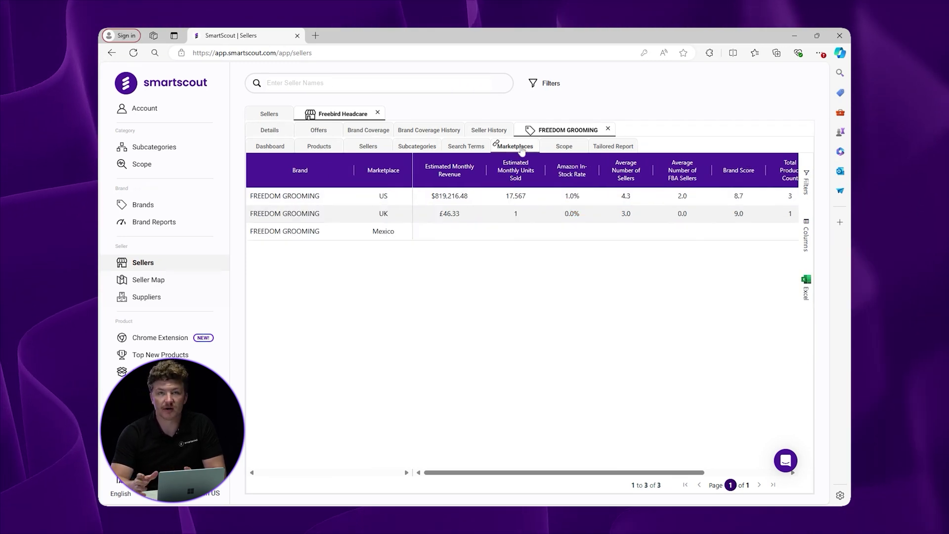
pyautogui.click(555, 147)
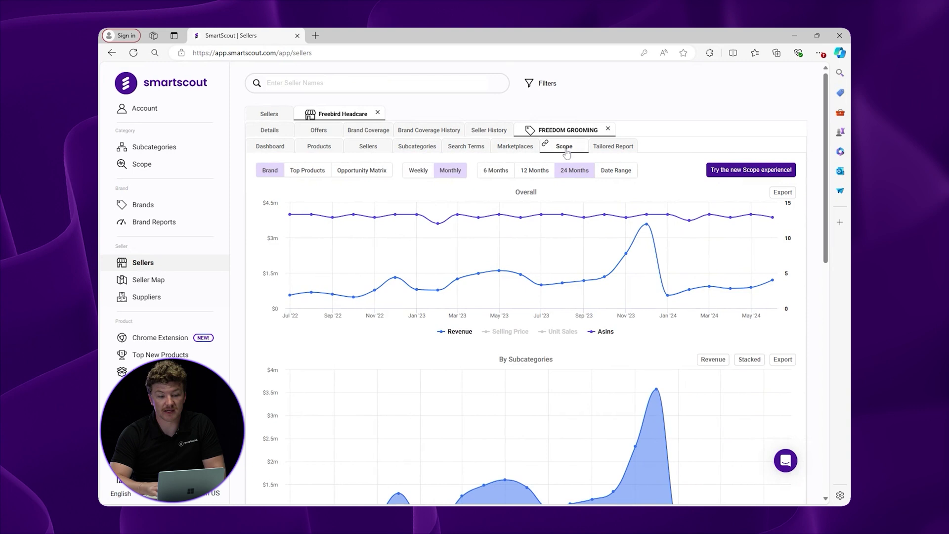
pyautogui.click(417, 146)
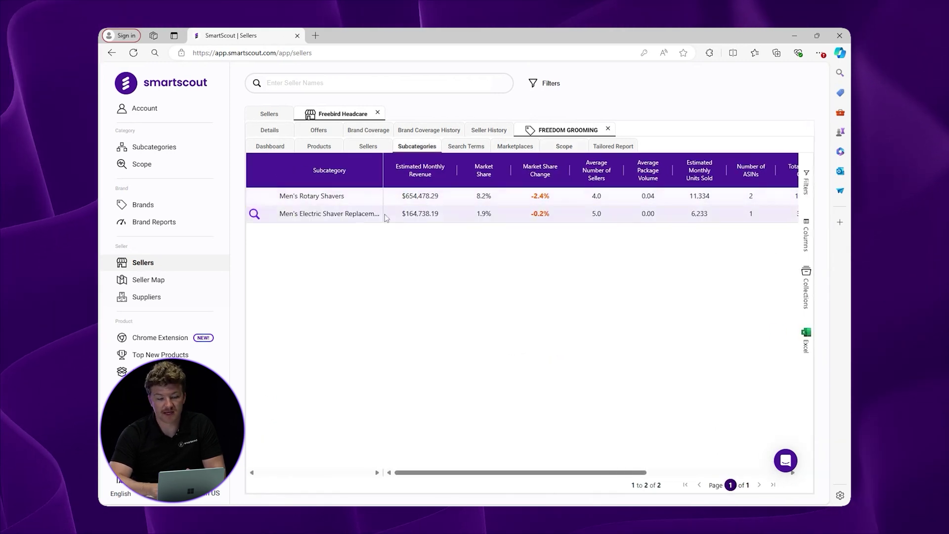